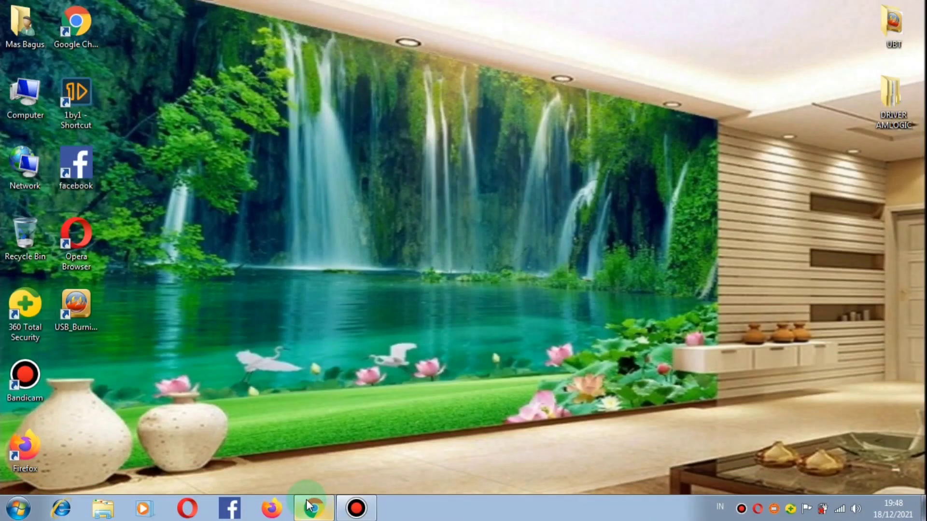
Launch the USB Burning Tool from its desktop shortcut
mouse_move(312, 507)
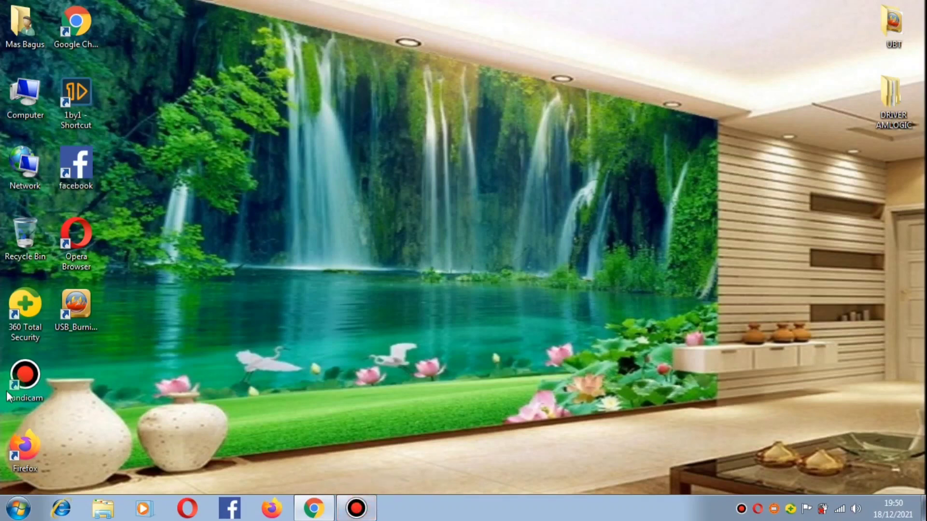
left_click(82, 295)
double_click(81, 295)
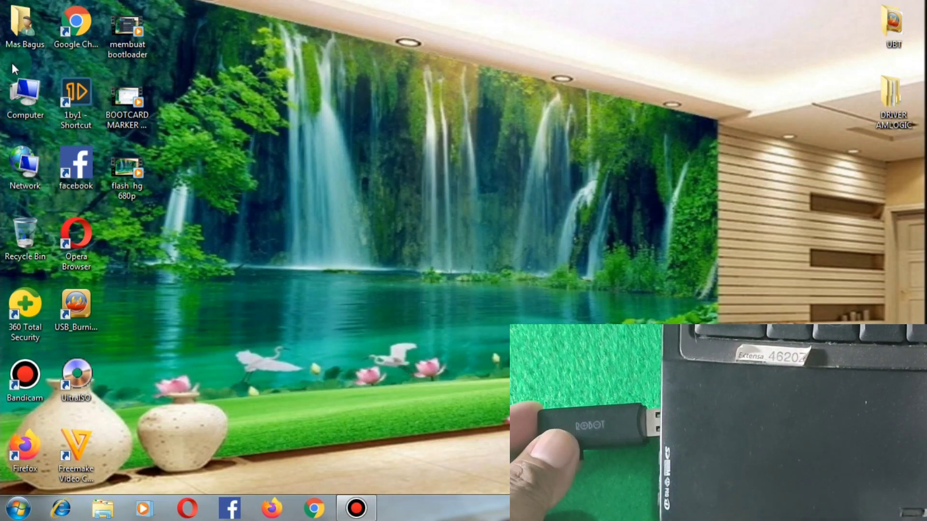
Set up BootcardMaker with disk SD-card1:G, partitioning and formatting enabled, and the bootloader BIN file from the BootcardMaker folder
left_click(19, 97)
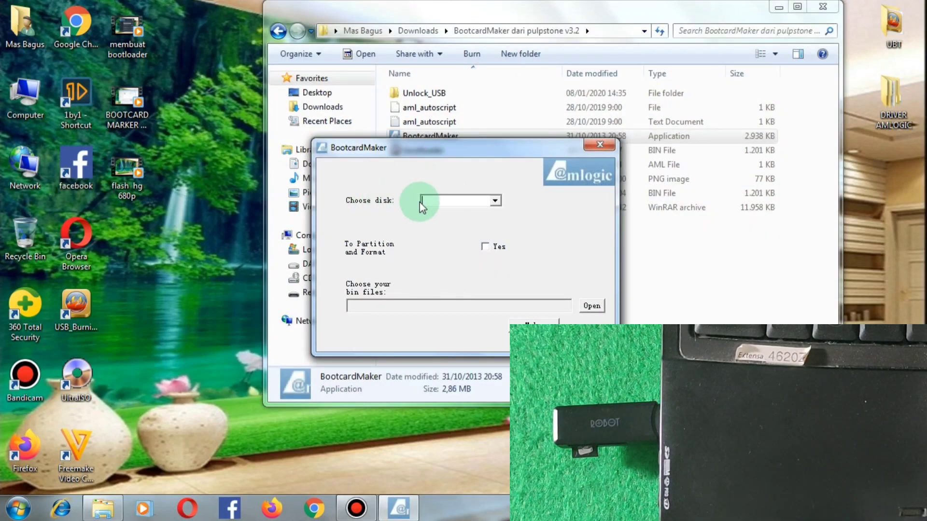
left_click(495, 201)
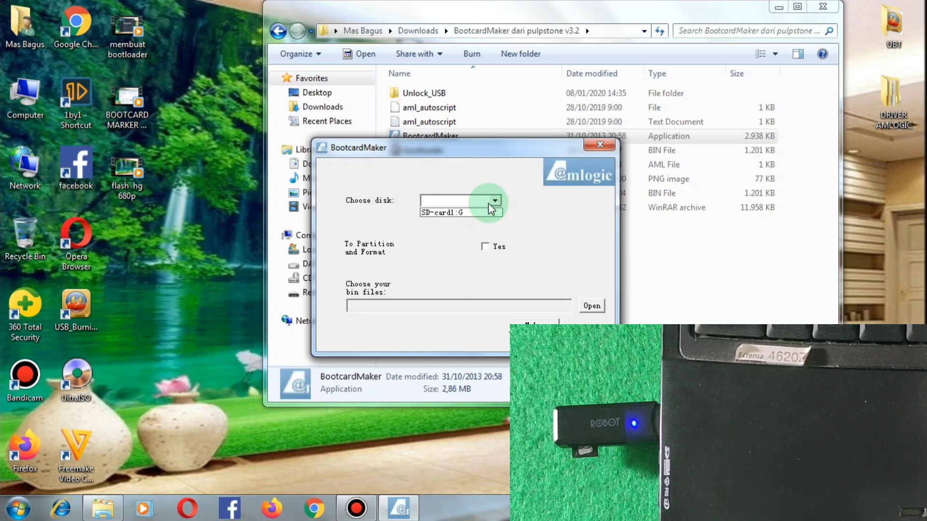
left_click(457, 212)
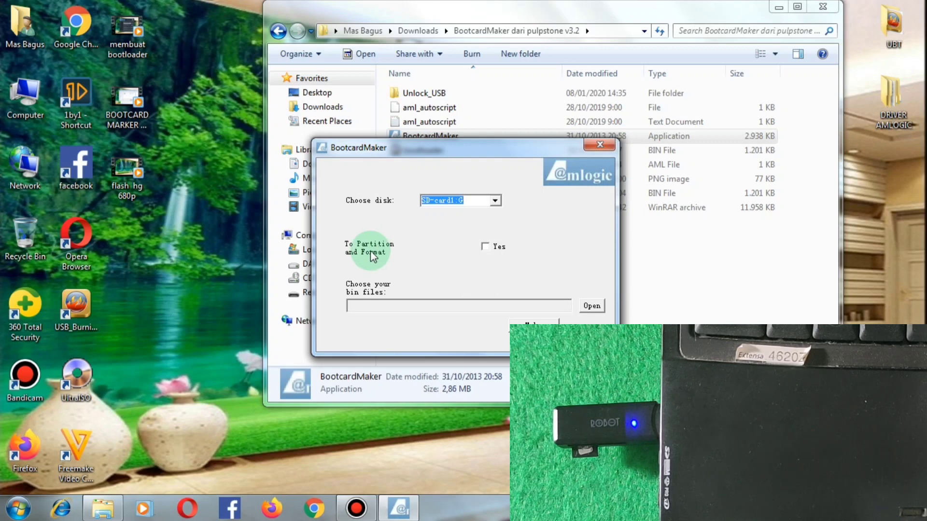
left_click(486, 246)
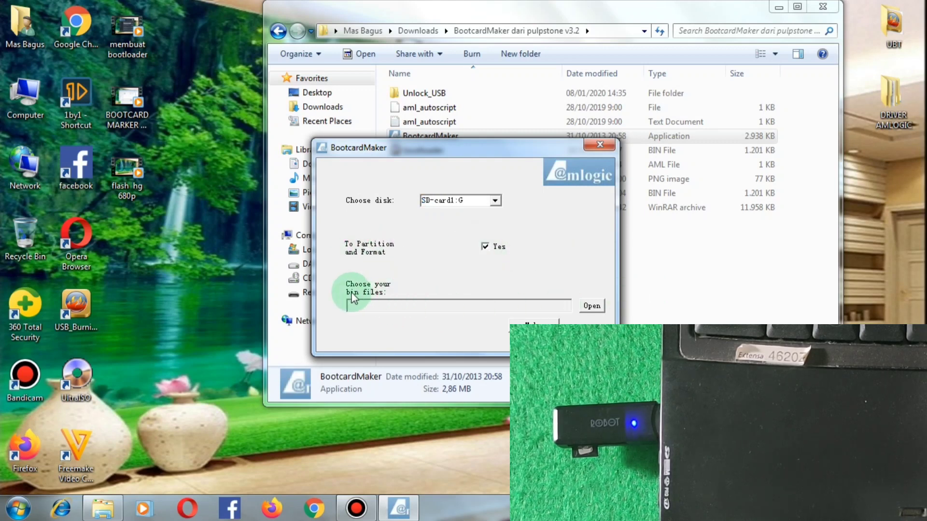
left_click(591, 306)
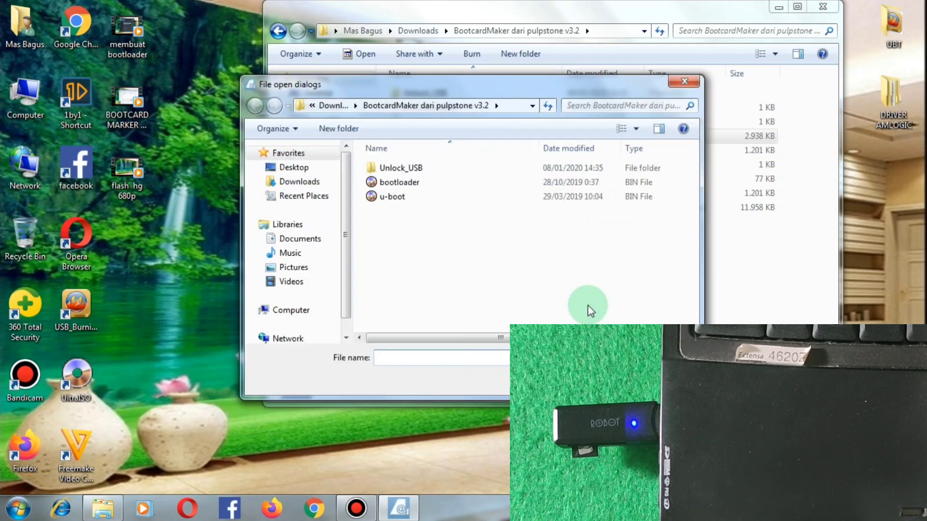
left_click(377, 183)
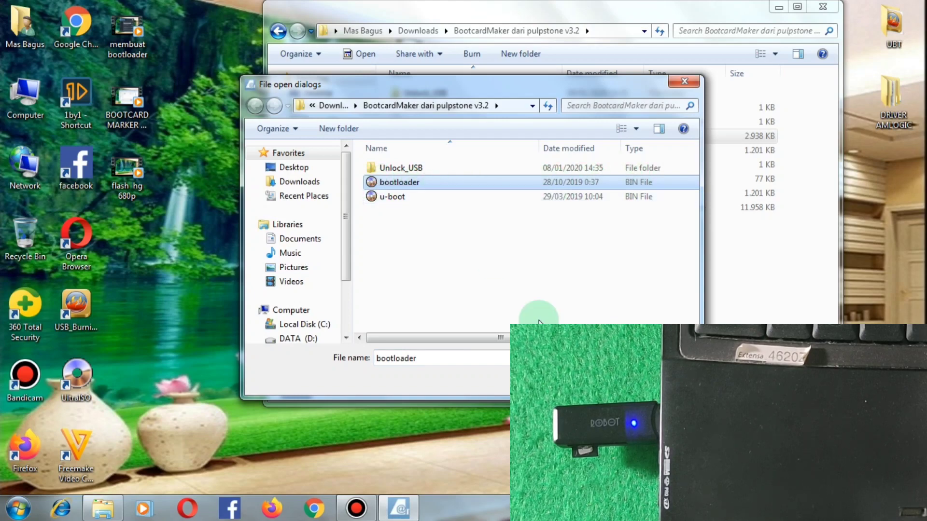
left_click(585, 377)
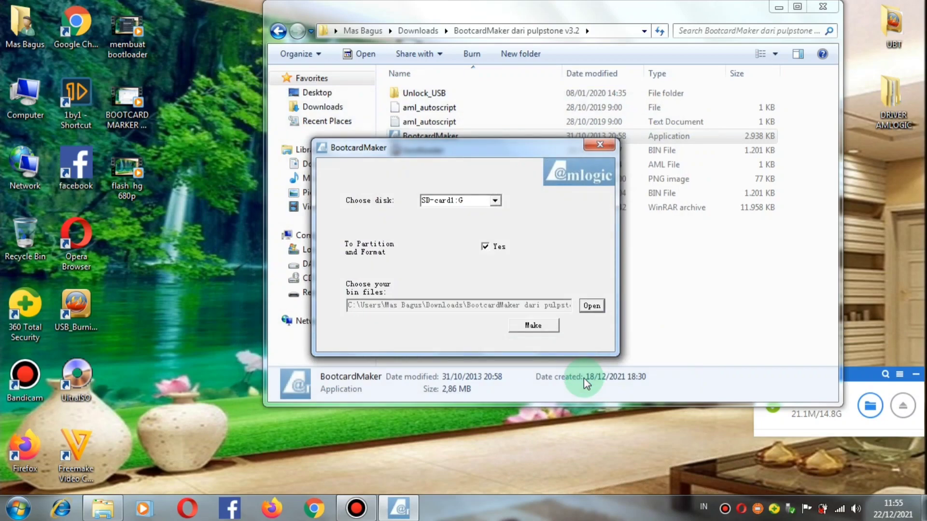
Make the boot card, quick-formatting Removable Disk (G:) as FAT32 with 8192-byte allocation units, and close BootcardMaker and its folder
left_click(528, 325)
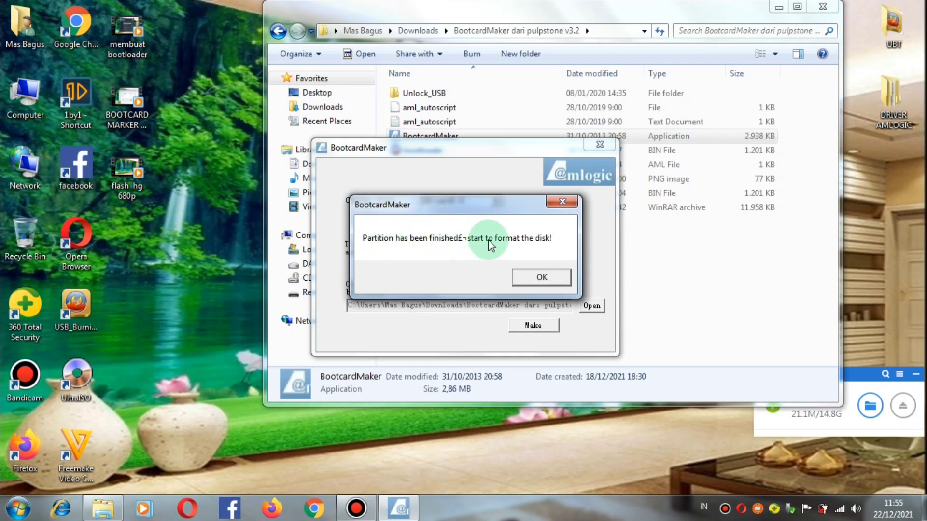
left_click(534, 279)
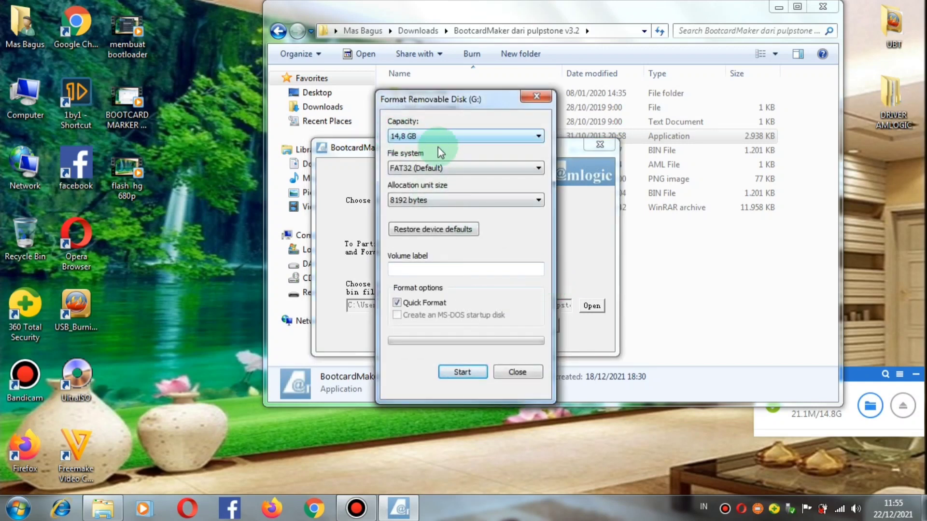
left_click(477, 371)
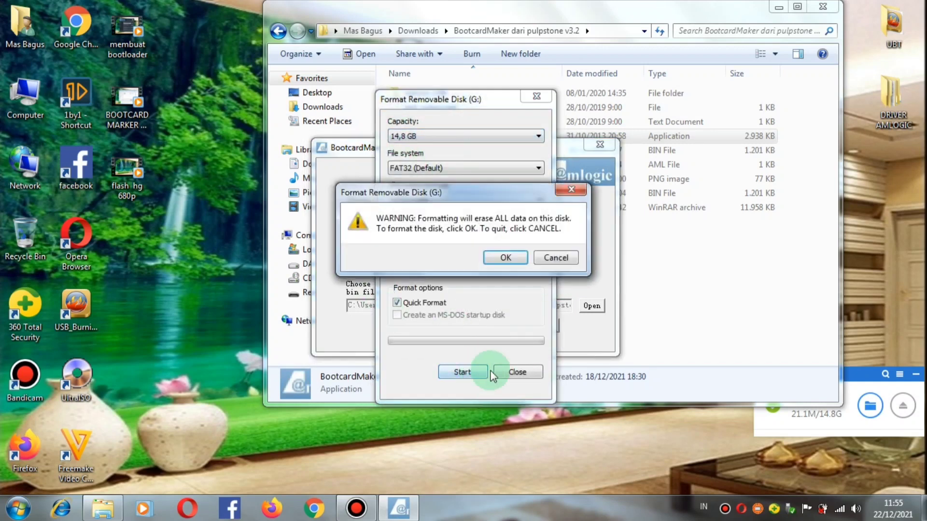
left_click(504, 258)
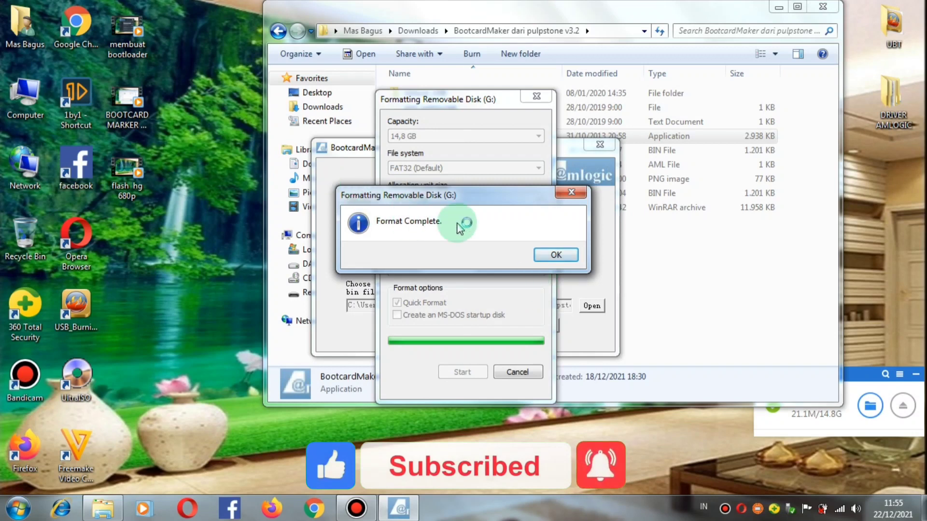
left_click(558, 255)
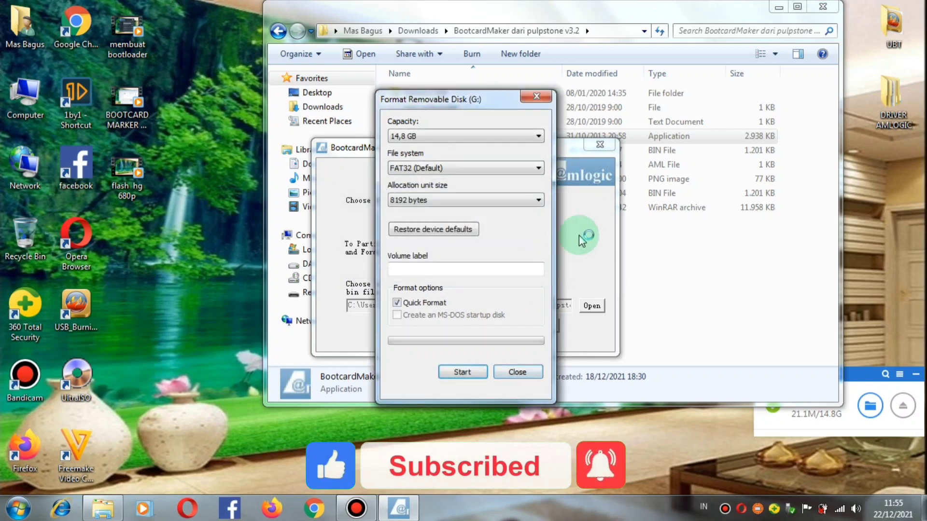
left_click(543, 102)
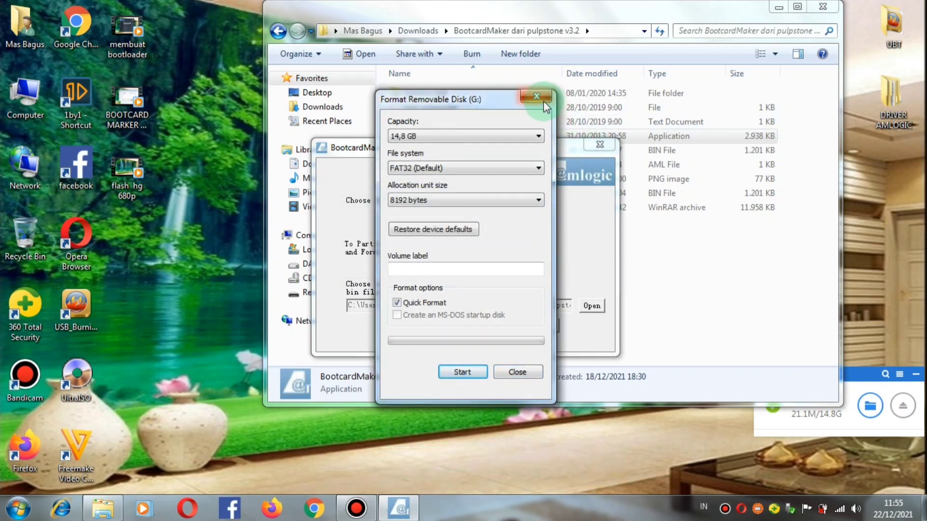
left_click(487, 278)
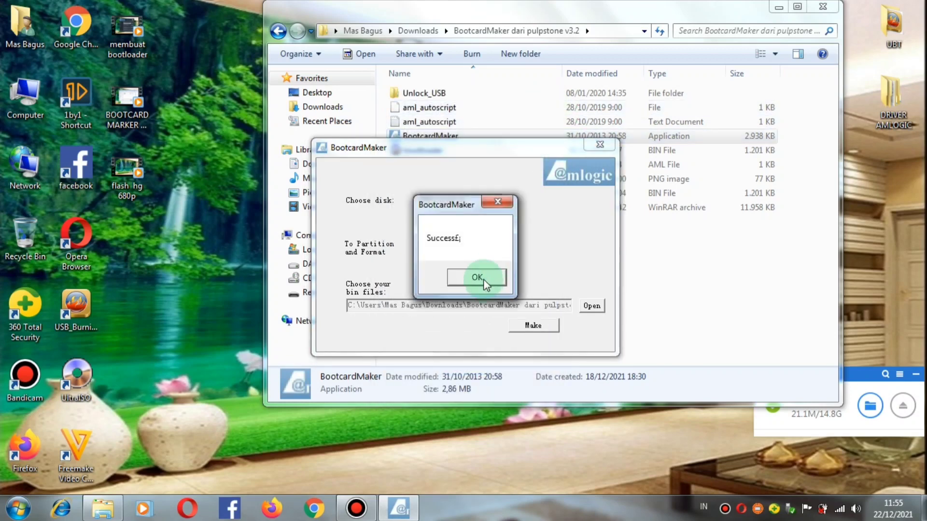
left_click(606, 146)
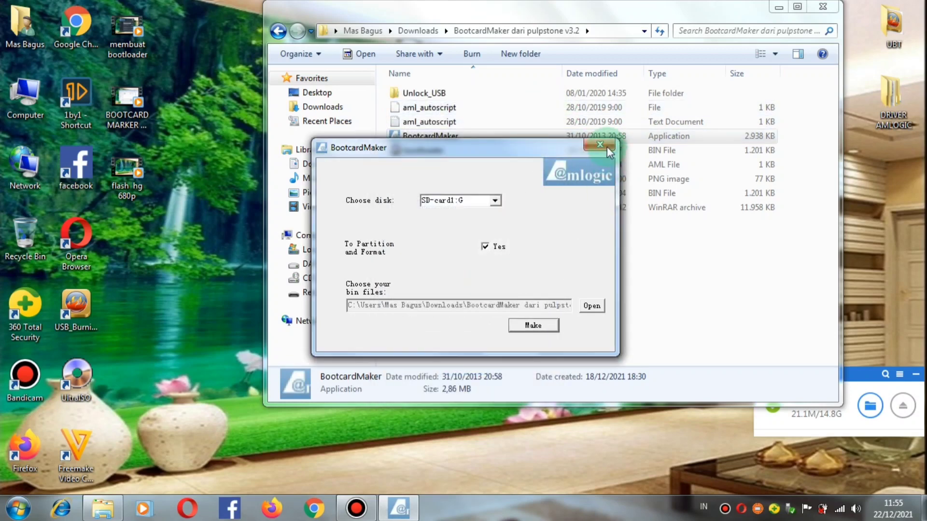
left_click(834, 9)
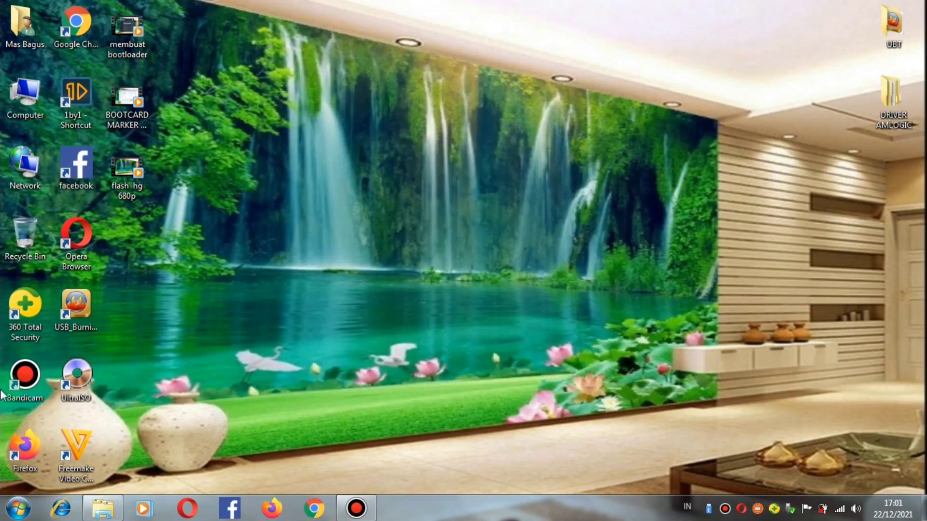
Copy the boot, bootloader and u-boot files from the Unlock_USB folder inside the BootcardMaker folder
left_click(103, 508)
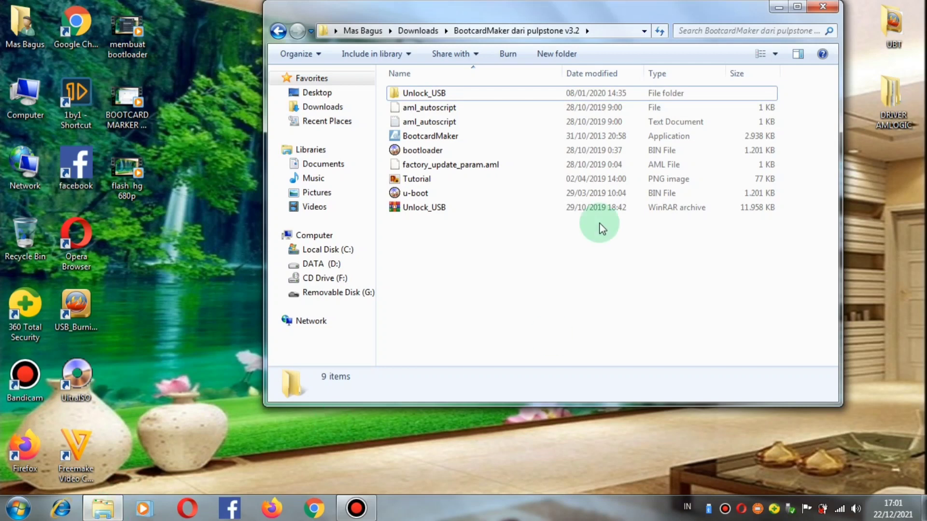
double_click(418, 93)
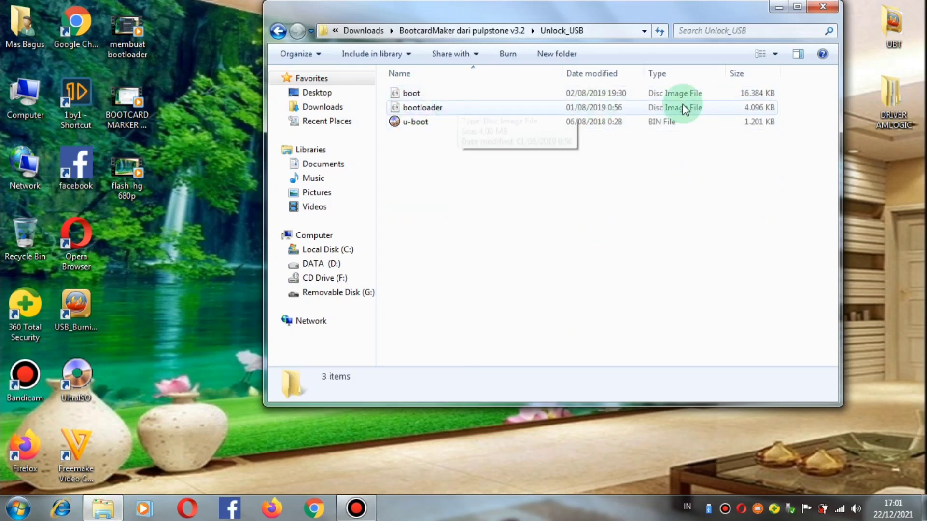
left_click(506, 155)
left_click_drag(505, 155, 381, 89)
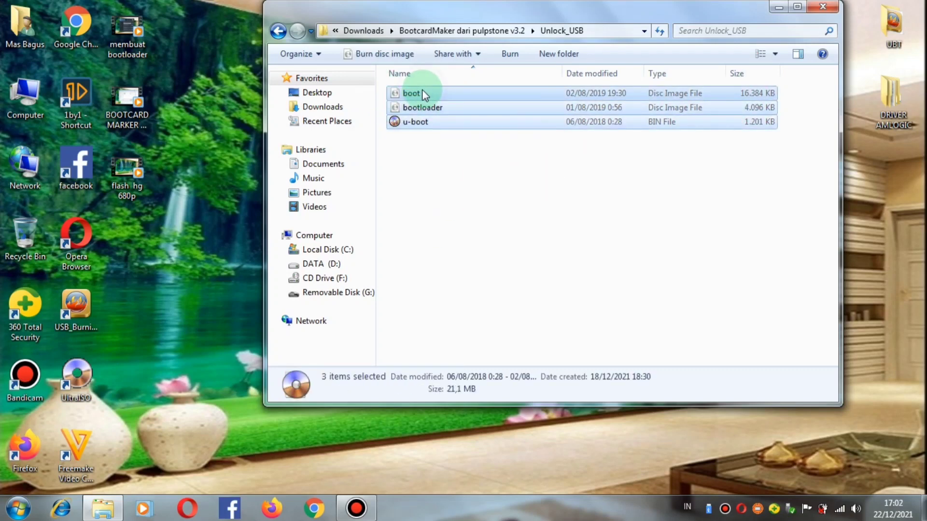
right_click(423, 89)
left_click(469, 267)
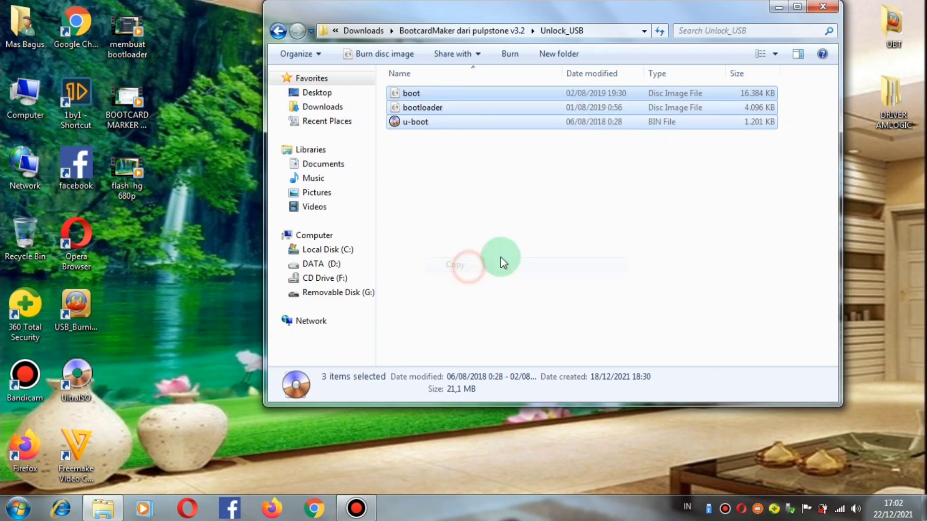
Paste the three copied files into the root of Removable Disk (G:) and close both folder windows
double_click(27, 83)
left_click(357, 194)
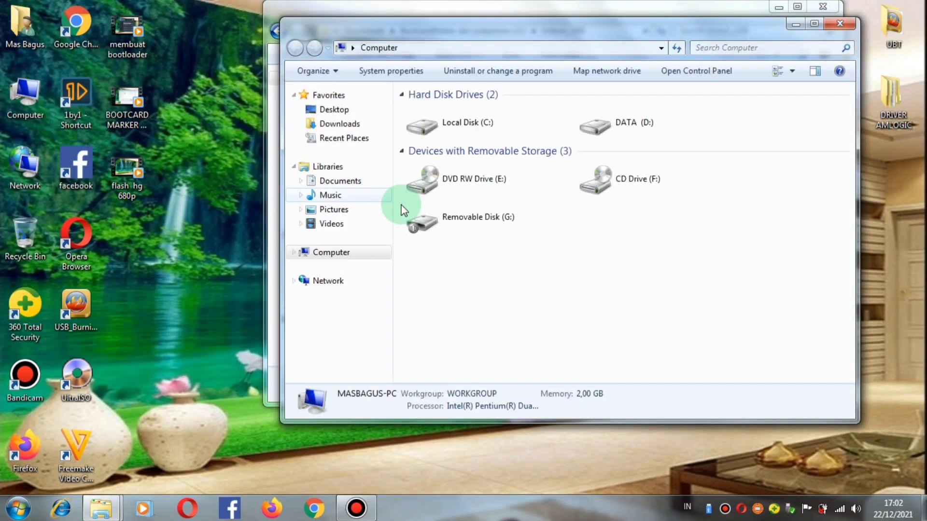
left_click(439, 223)
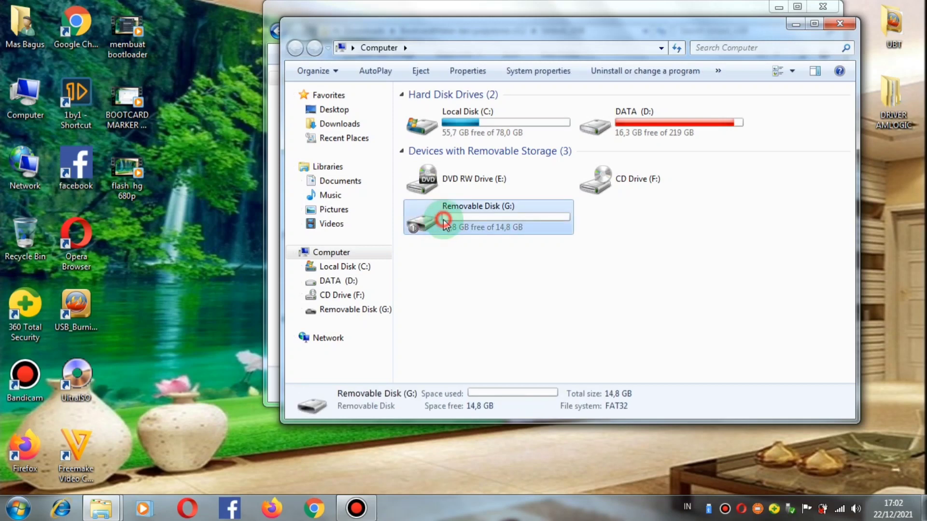
double_click(443, 220)
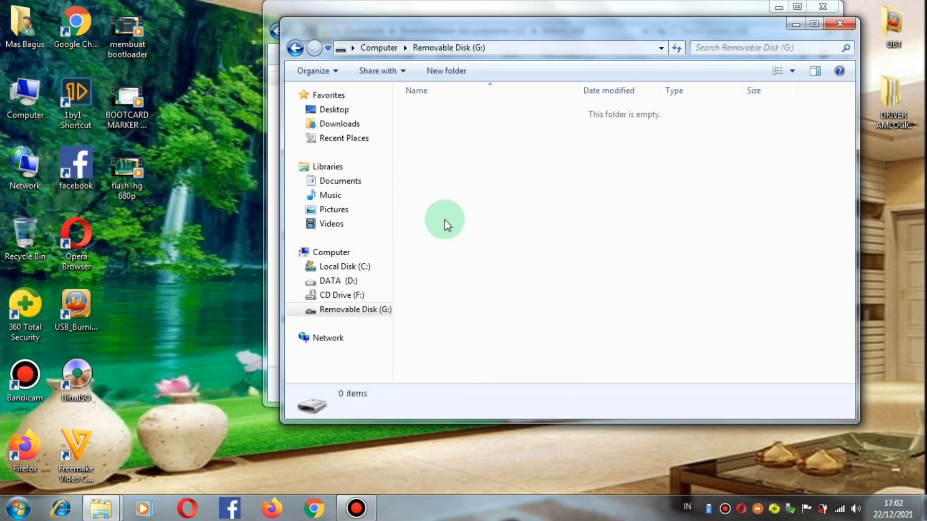
right_click(462, 158)
left_click(512, 250)
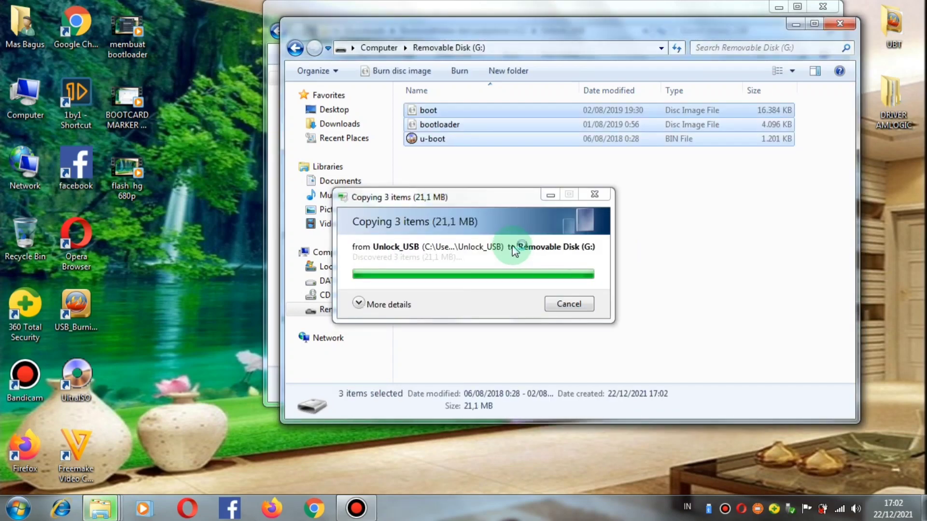
left_click(840, 24)
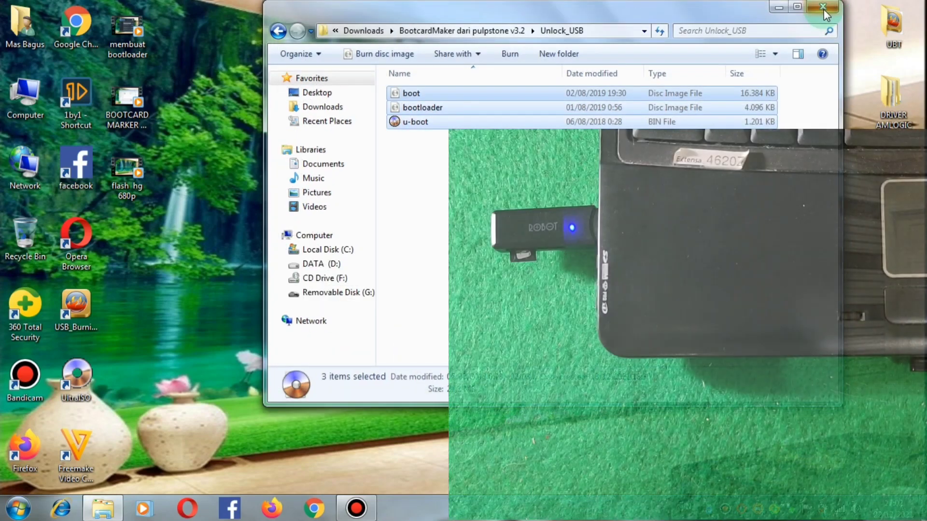
left_click(822, 6)
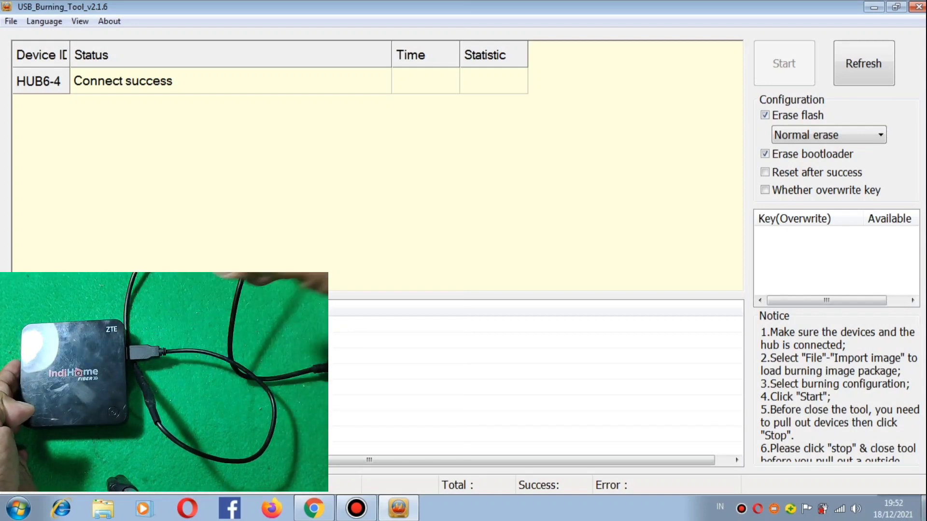
Refresh the connected-device list in the USB Burning Tool
left_click(863, 63)
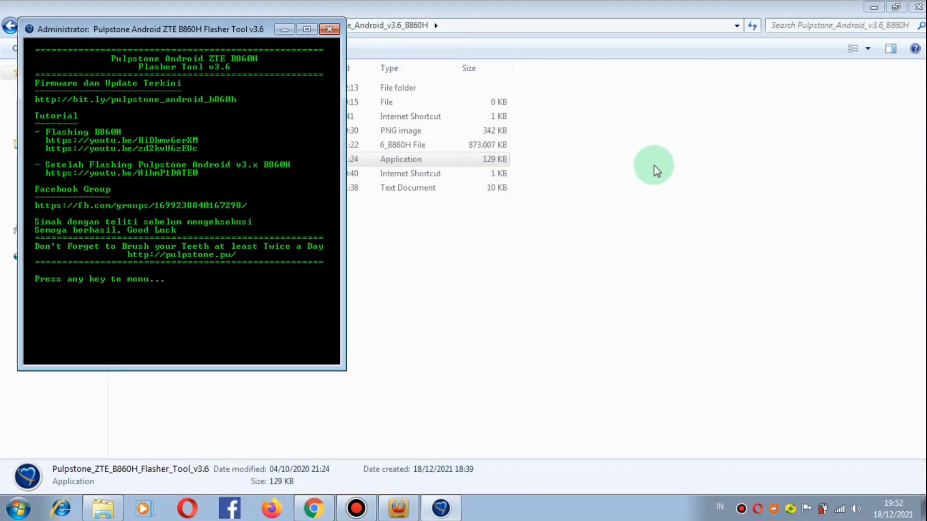
Switch to the Pulpstone Android ZTE B860H Flasher Tool v3.6, continue to its main menu and run Scan Device
left_click_drag(124, 30, 422, 104)
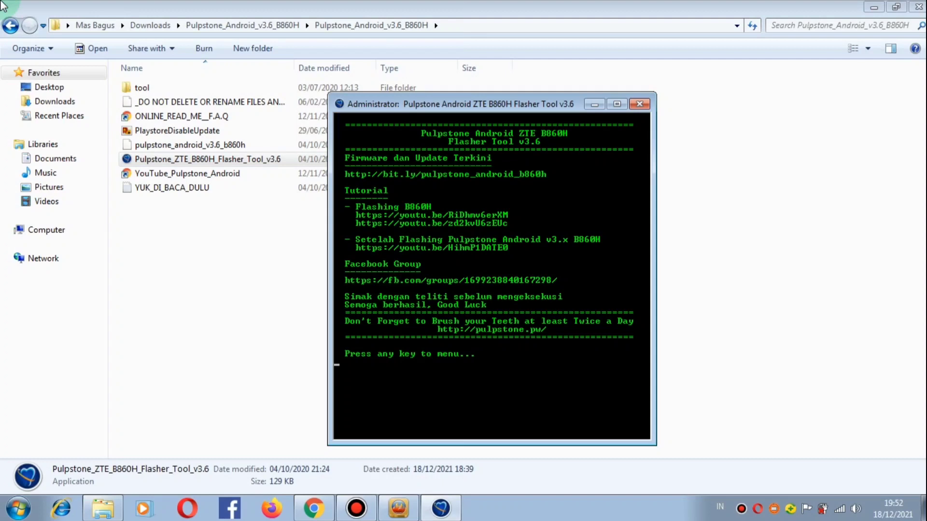
key("Return")
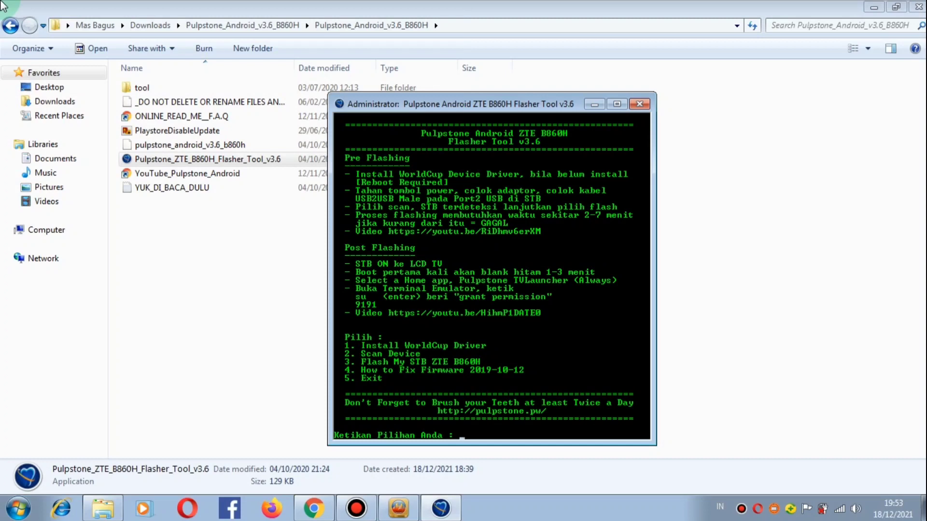
key("Return")
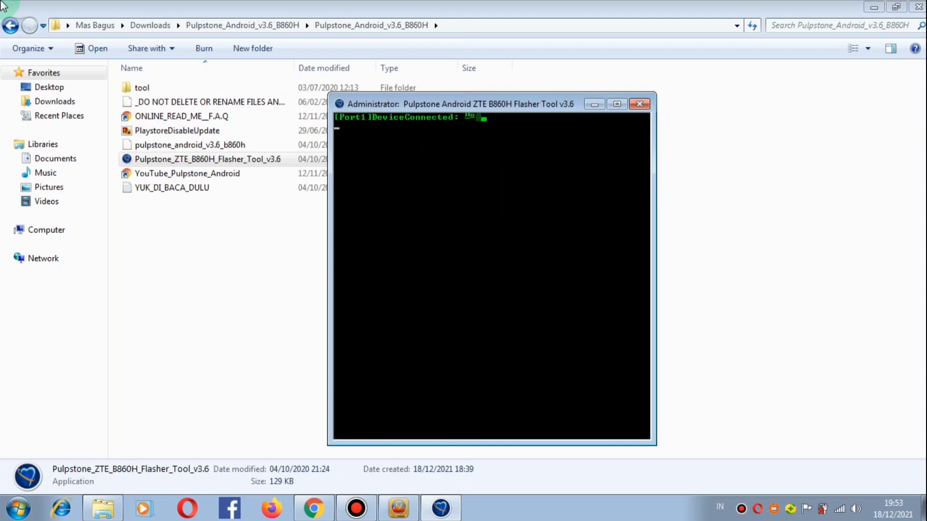